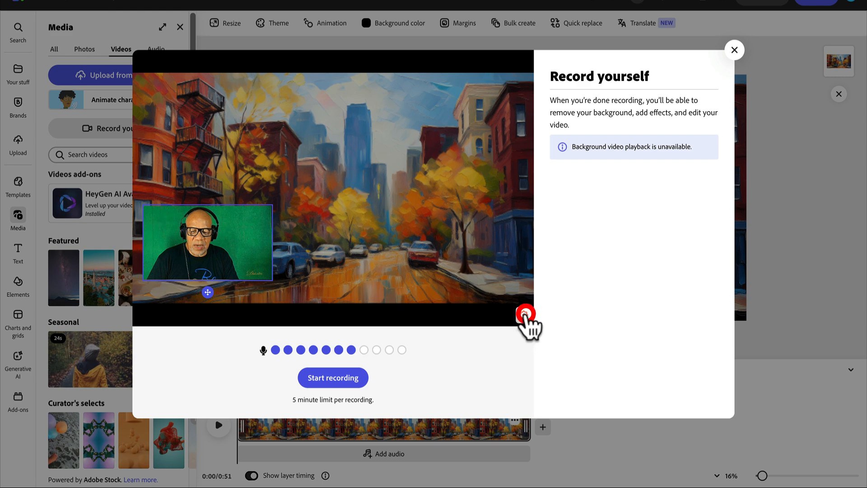
Step: Check which cameras are available in the recording settings
left_click(524, 314)
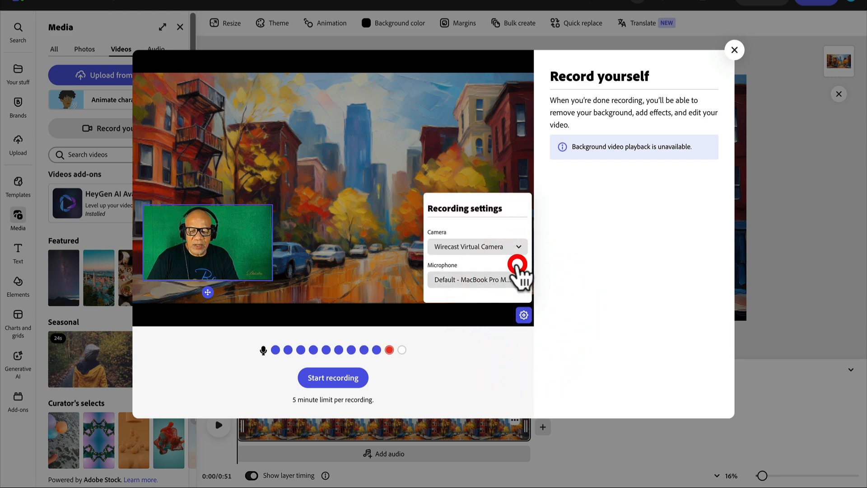
left_click(518, 247)
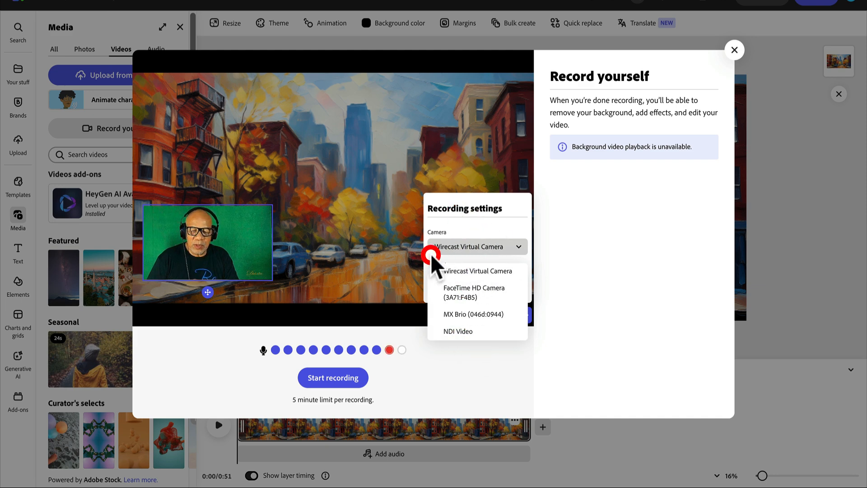
left_click(447, 128)
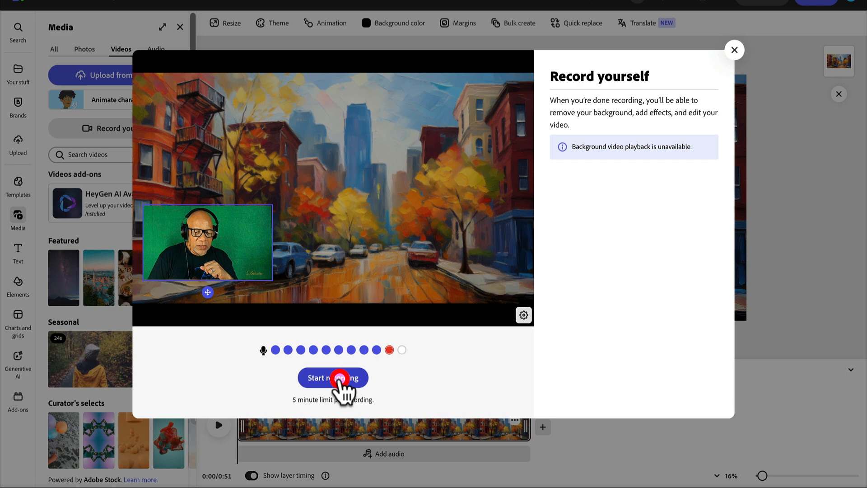
Step: Record a webcam clip over the autumn street background and save the recording
left_click(330, 382)
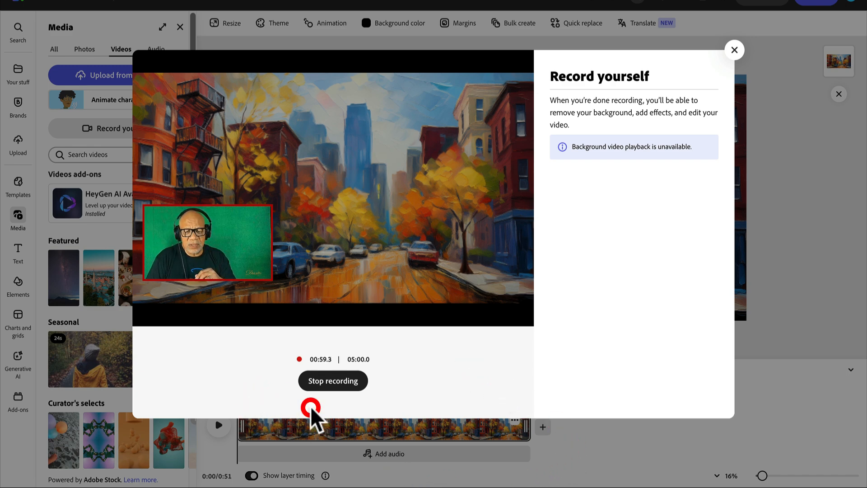
left_click(347, 381)
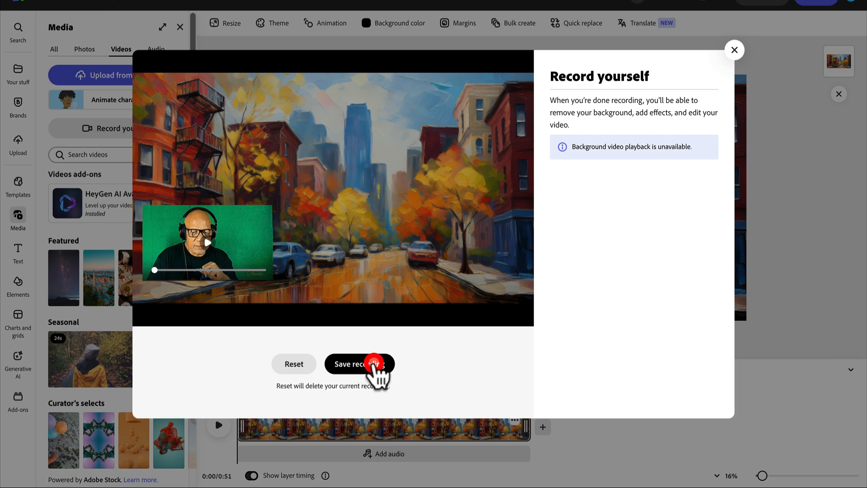
left_click(375, 365)
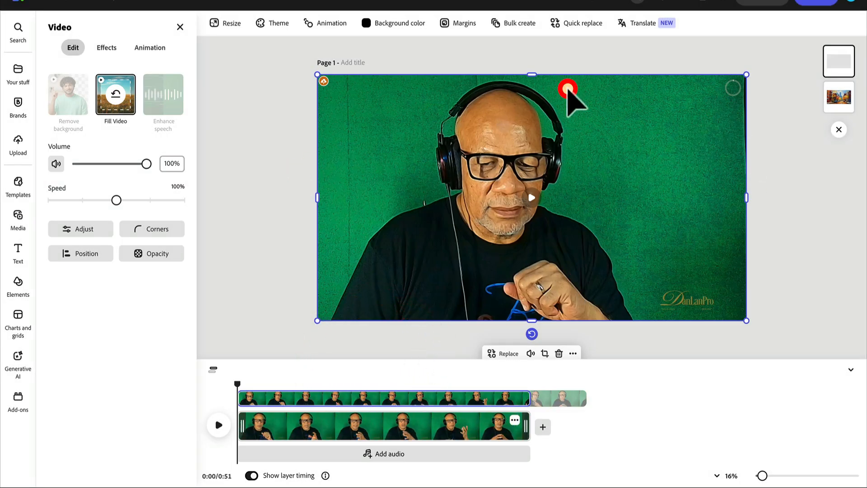
Step: Shrink the webcam video into the lower-left area of the page and remove its background
left_click_drag(745, 75, 452, 178)
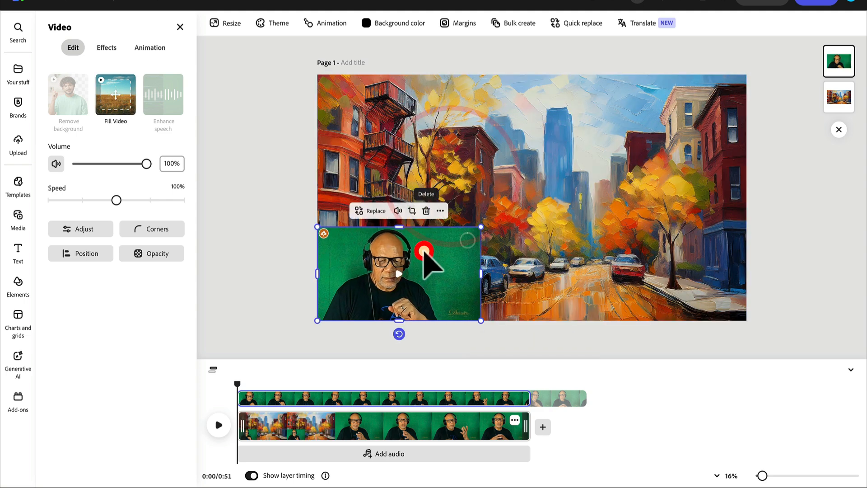
left_click_drag(425, 252, 457, 261)
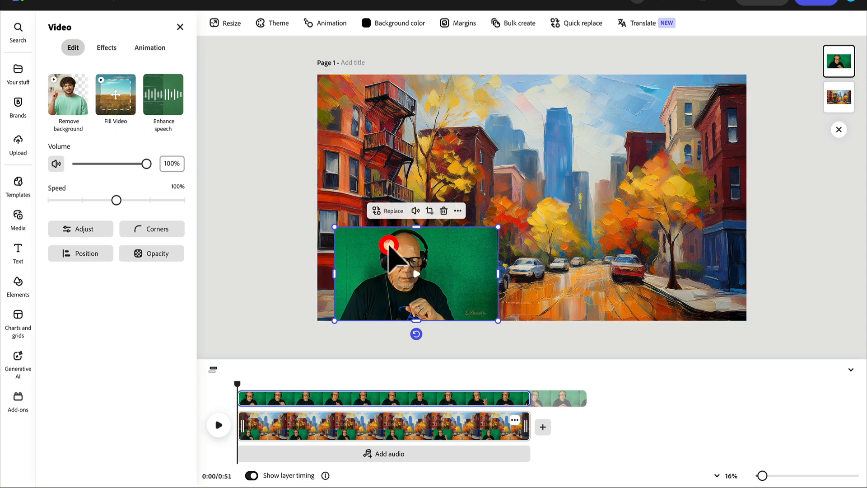
left_click(71, 92)
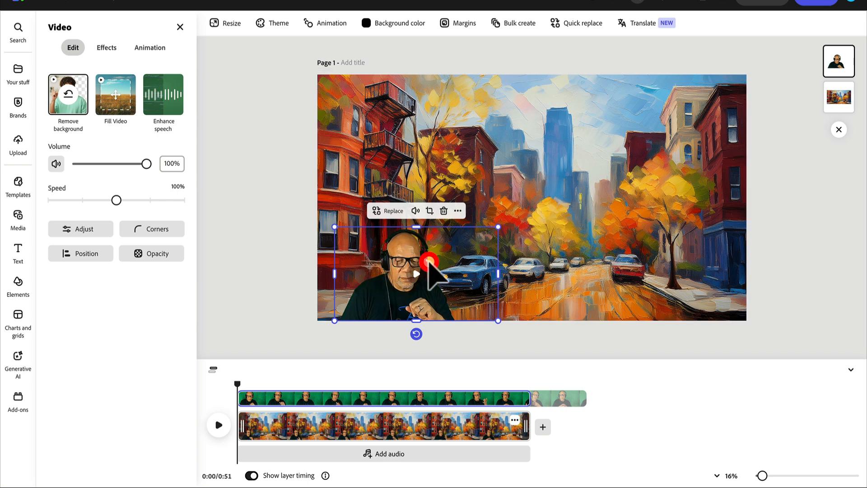
Step: Enlarge the cut-out presenter to over half the page height, keep it along the lower-left edge, and preview the playback
mouse_move(401, 258)
left_mouse_down()
mouse_move(682, 107)
mouse_move(694, 255)
mouse_move(381, 258)
mouse_move(400, 256)
left_mouse_up()
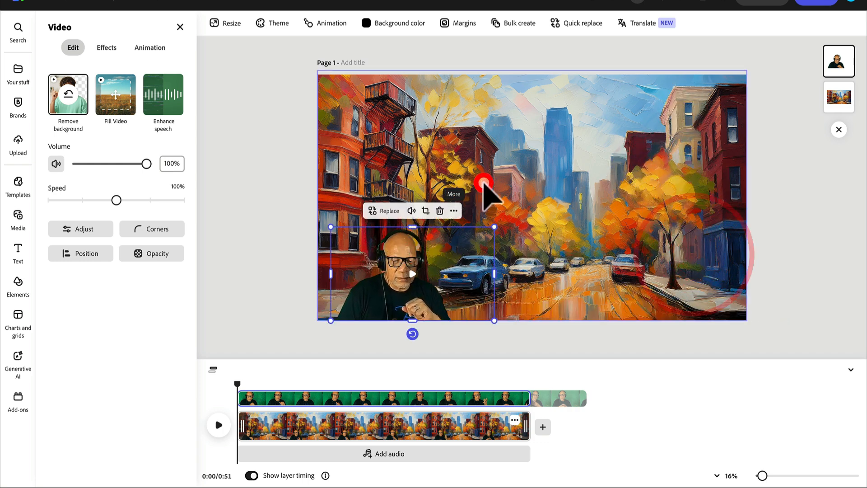
left_click_drag(495, 227, 570, 196)
mouse_move(428, 291)
left_mouse_down()
mouse_move(523, 273)
mouse_move(536, 285)
mouse_move(525, 253)
mouse_move(488, 237)
mouse_move(393, 283)
mouse_move(433, 280)
left_mouse_up()
mouse_move(568, 184)
left_mouse_down()
mouse_move(588, 178)
mouse_move(575, 181)
left_mouse_up()
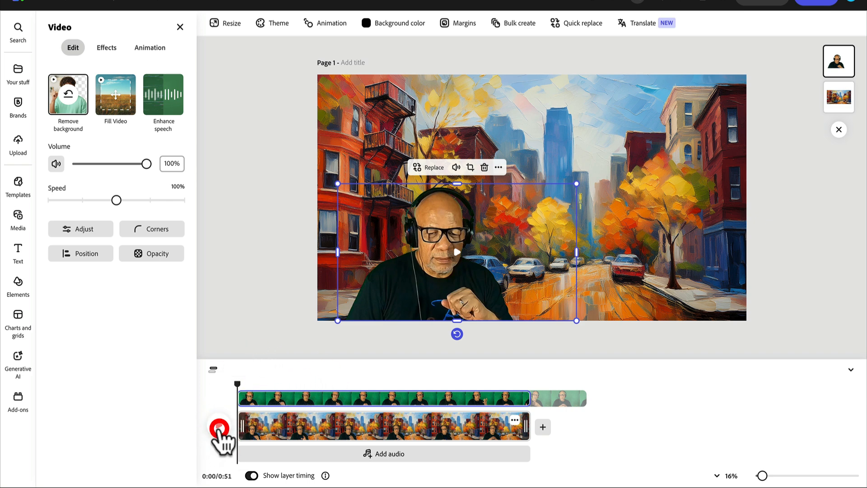
left_click(219, 428)
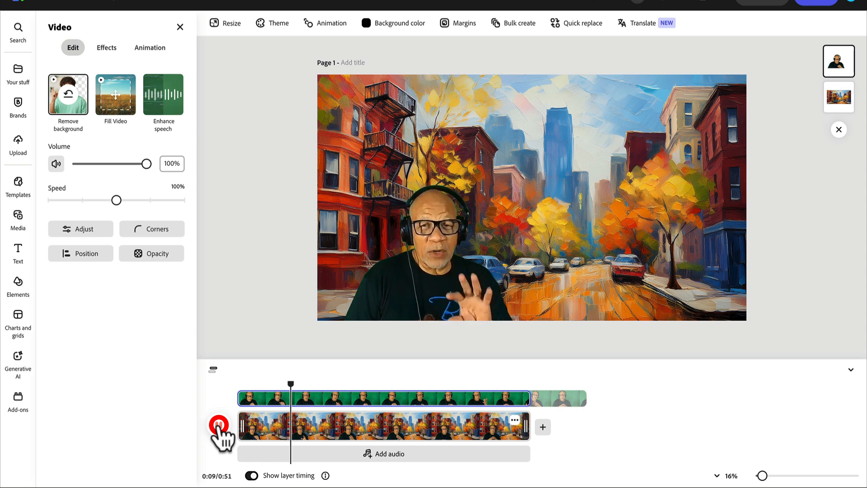
left_click(218, 426)
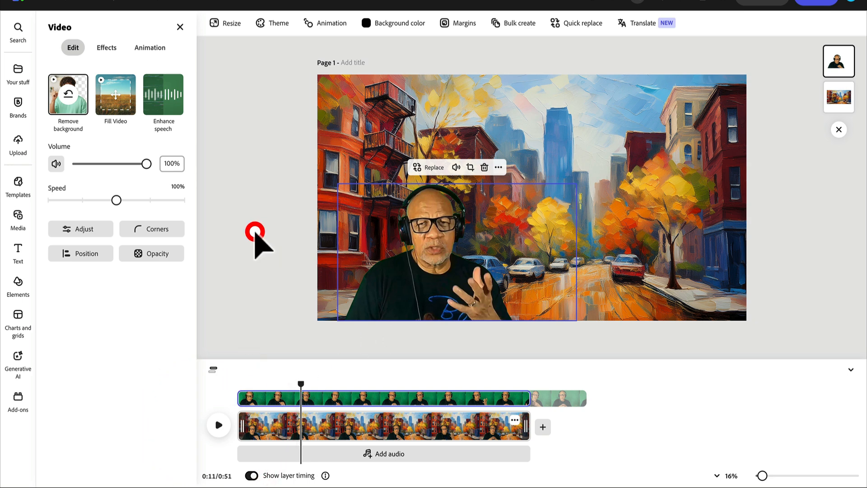
Step: Apply Enhance speech to the webcam video and play back the result from 0:09
left_click(286, 426)
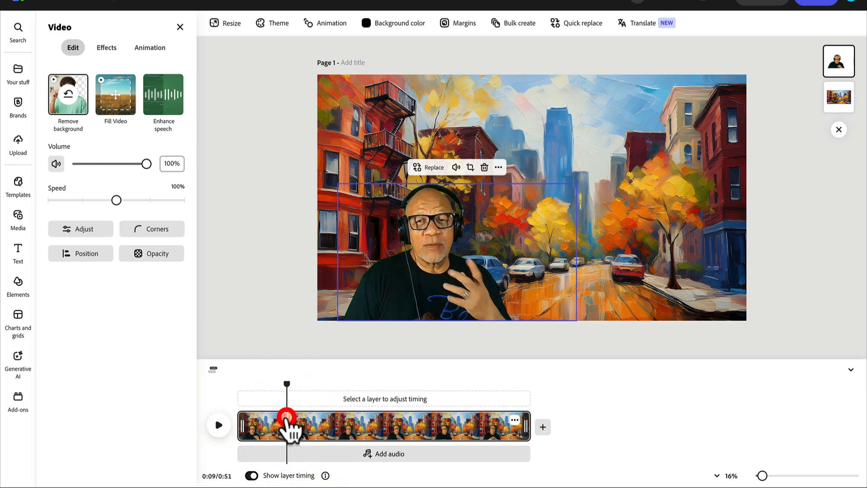
left_click(268, 378)
left_click(171, 108)
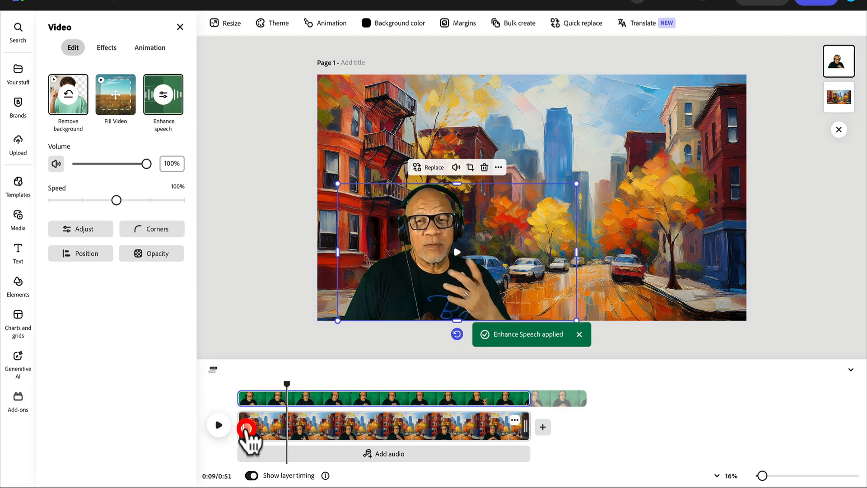
left_click(220, 425)
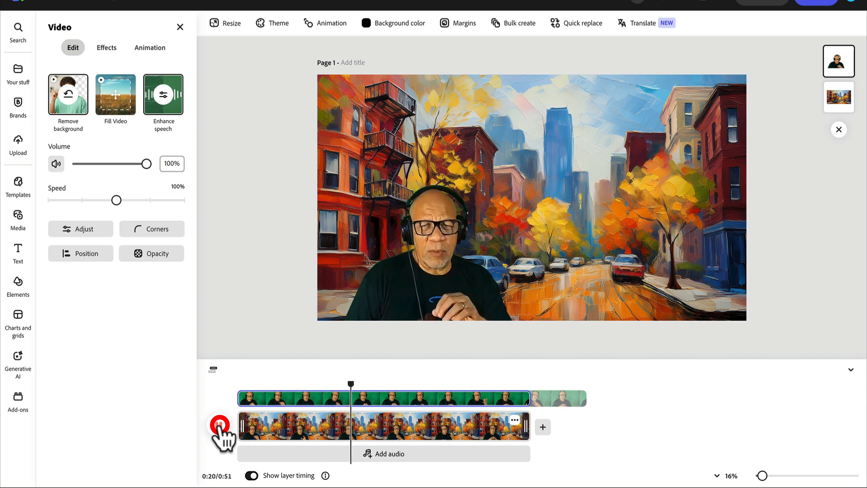
left_click(220, 425)
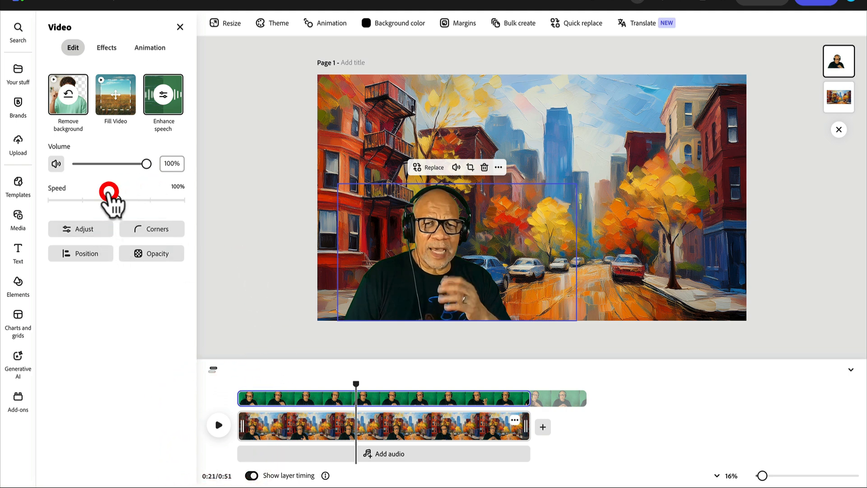
Step: Add the white DanLanPro Studio logo from the DLP studio wht brand to the page
left_click(181, 27)
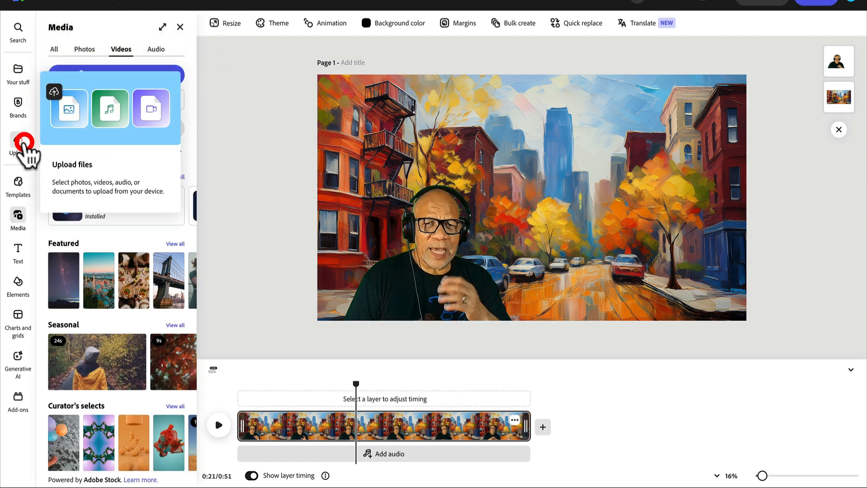
left_click(19, 105)
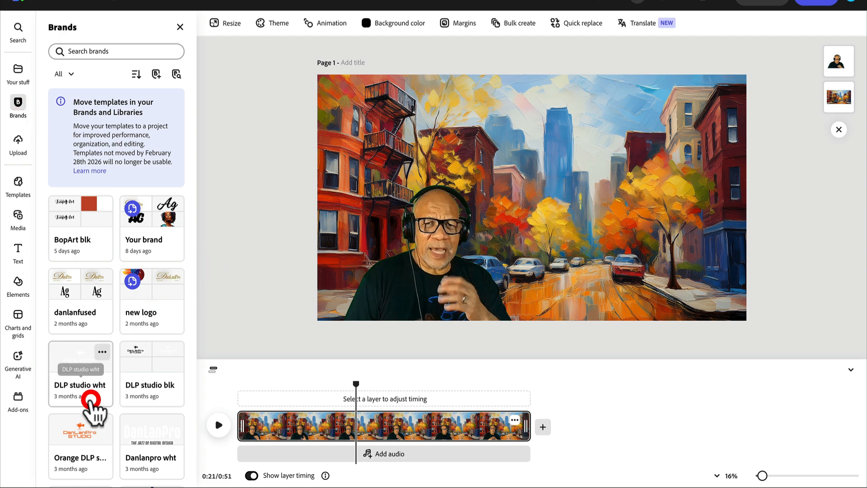
scroll(104, 291, "down", 3)
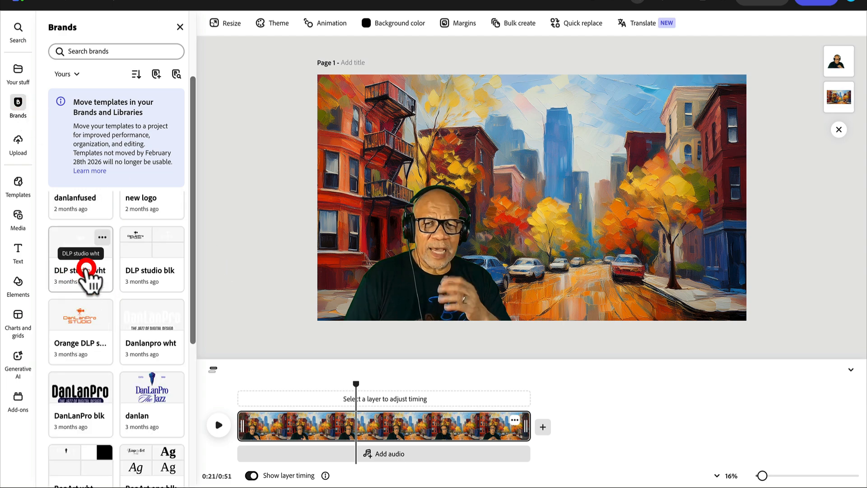
left_click(87, 272)
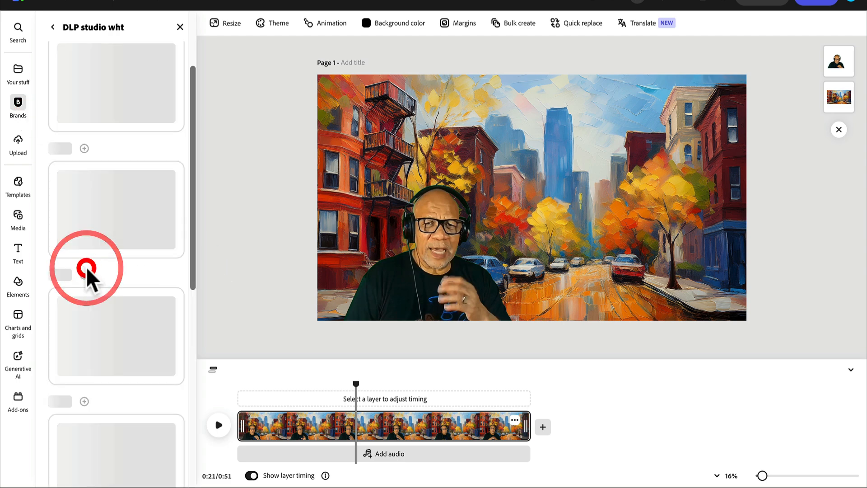
left_click(114, 178)
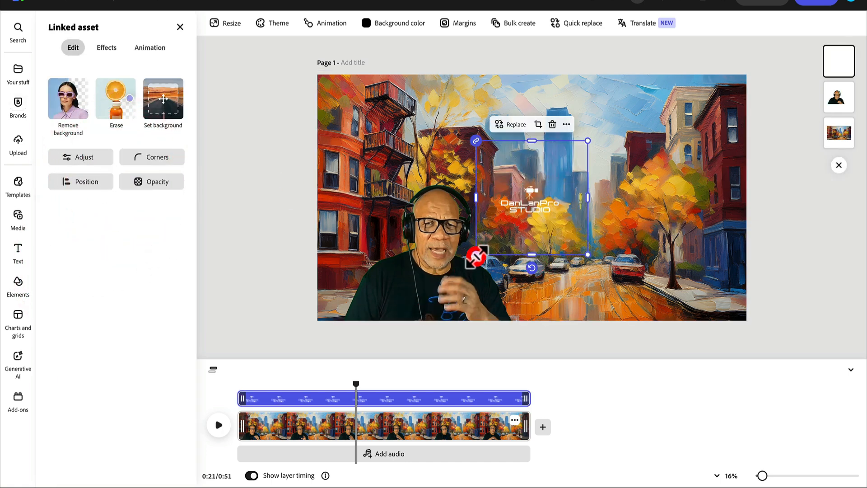
Step: Resize the studio logo slightly smaller than its inserted size and place it in the page's lower-right corner
left_click_drag(476, 256, 450, 281)
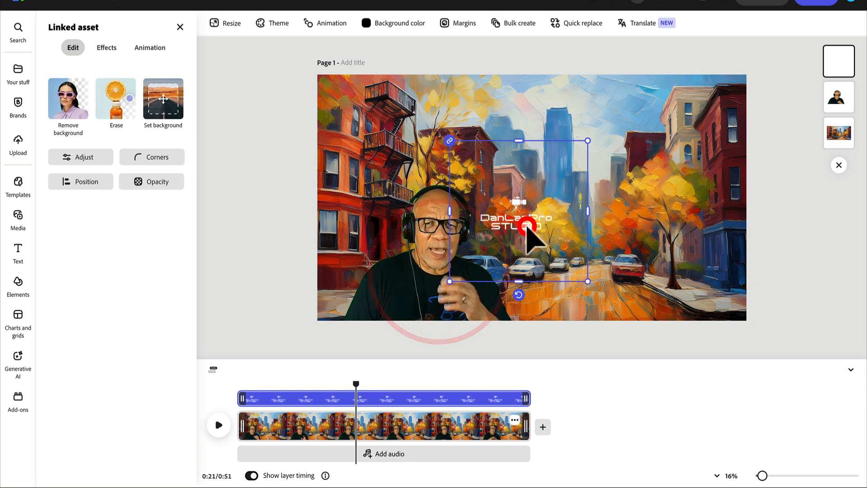
left_click_drag(528, 226, 693, 290)
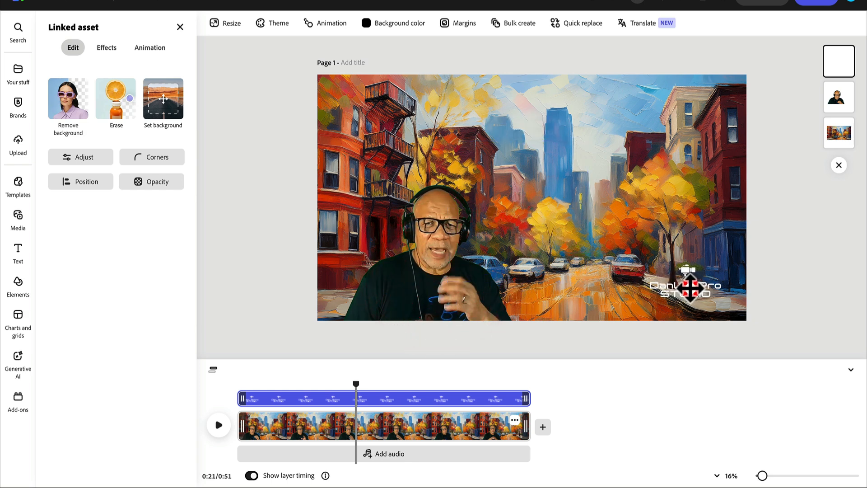
left_click_drag(682, 289, 682, 290)
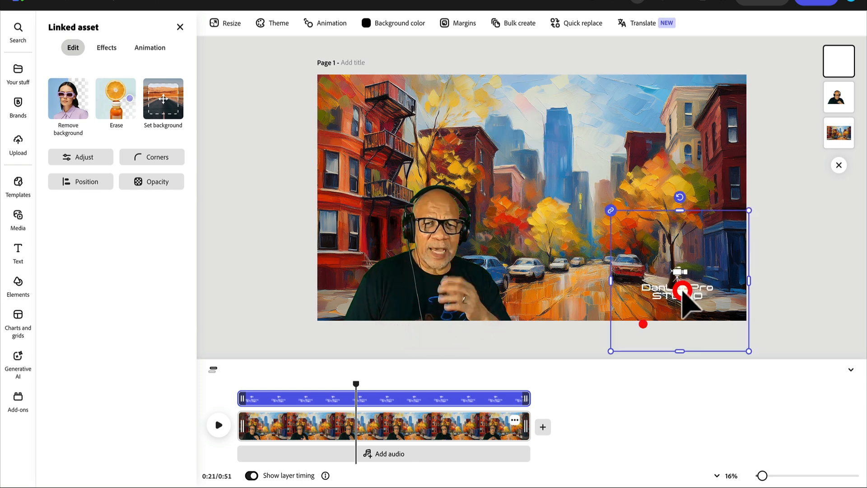
left_click_drag(611, 351, 659, 331)
left_click_drag(708, 271, 695, 287)
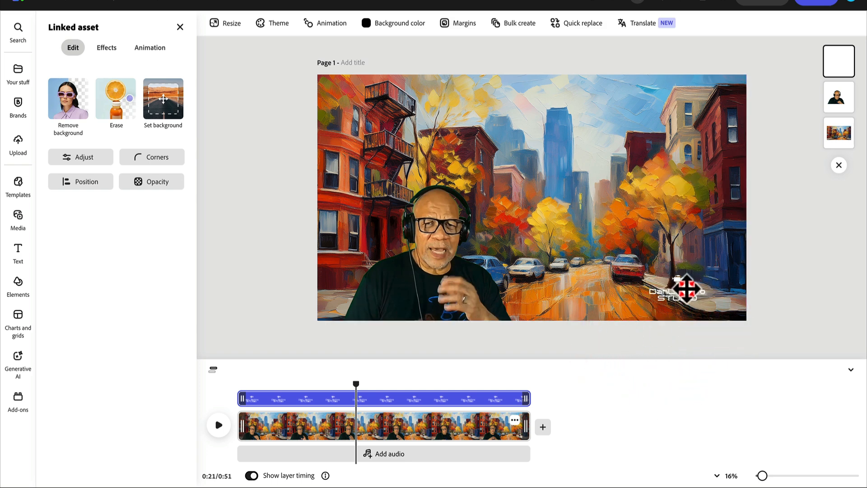
left_click_drag(695, 291, 691, 291)
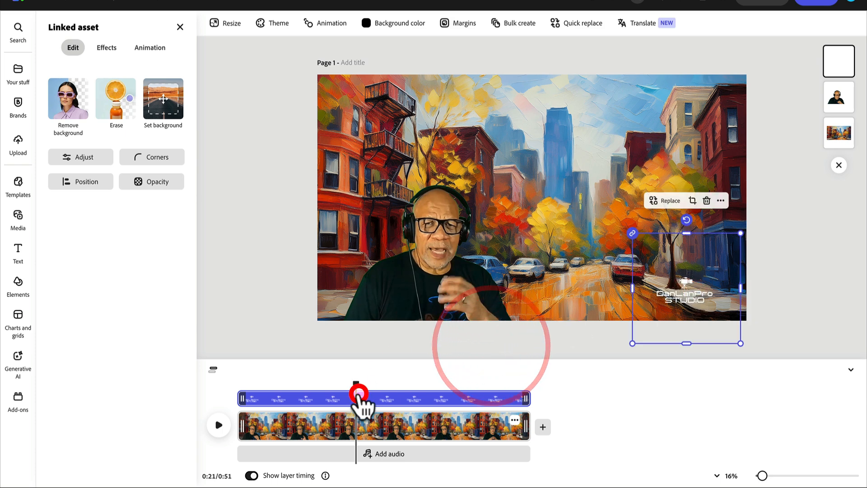
Step: Return the playhead to the start of the timeline and close the side panel for a full view of the page
left_click_drag(355, 383, 237, 404)
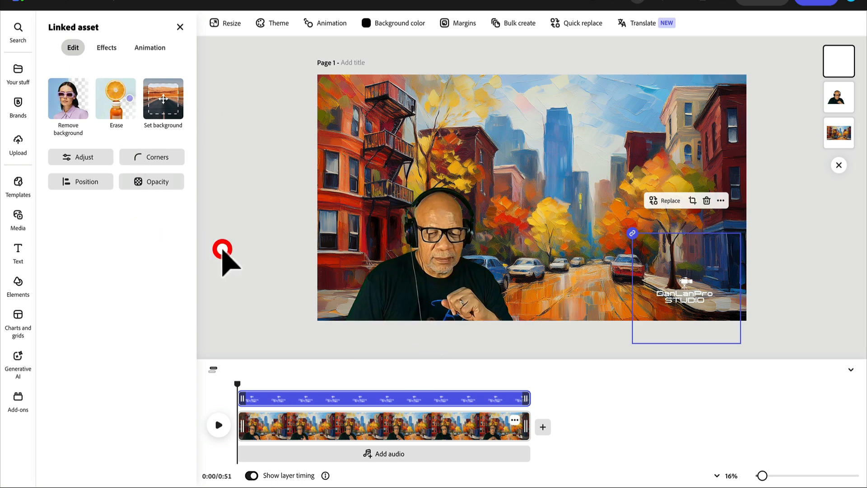
left_click(180, 27)
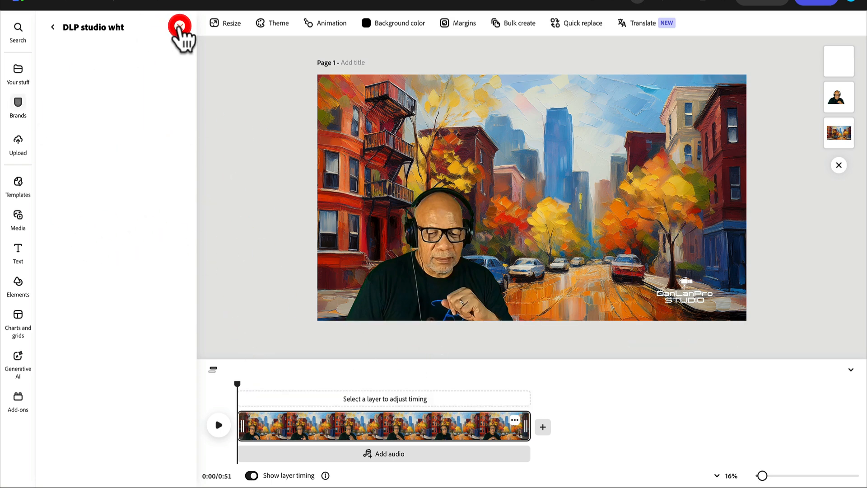
left_click(19, 249)
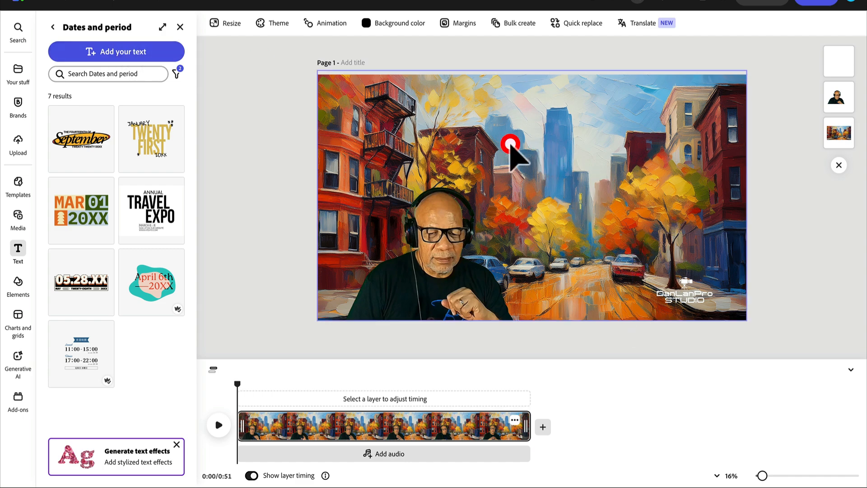
left_click(180, 26)
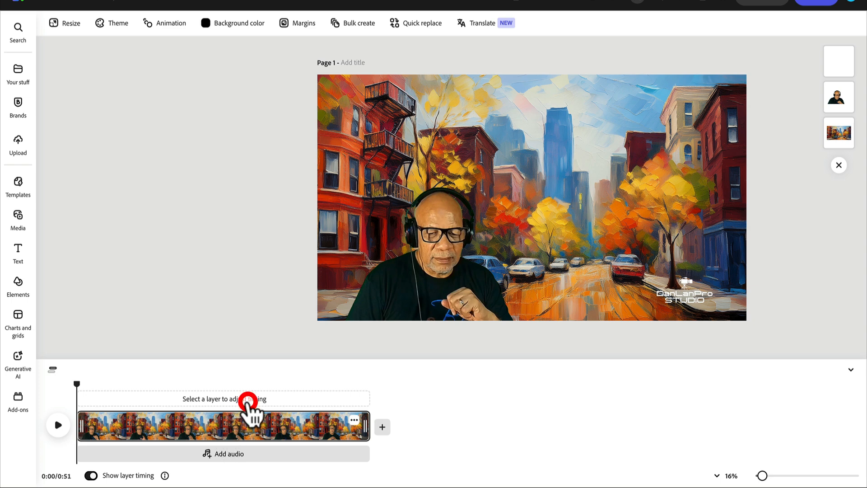